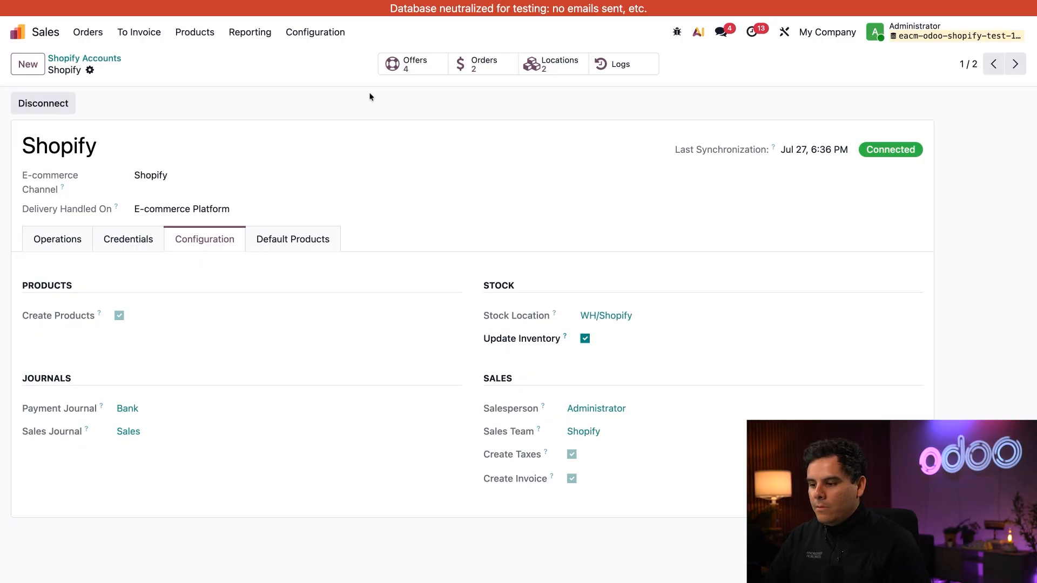
Open the general settings and look through the page's lower sections.
{"action": "left_click", "coordinate": [317, 34]}
{"action": "left_click", "coordinate": [313, 58]}
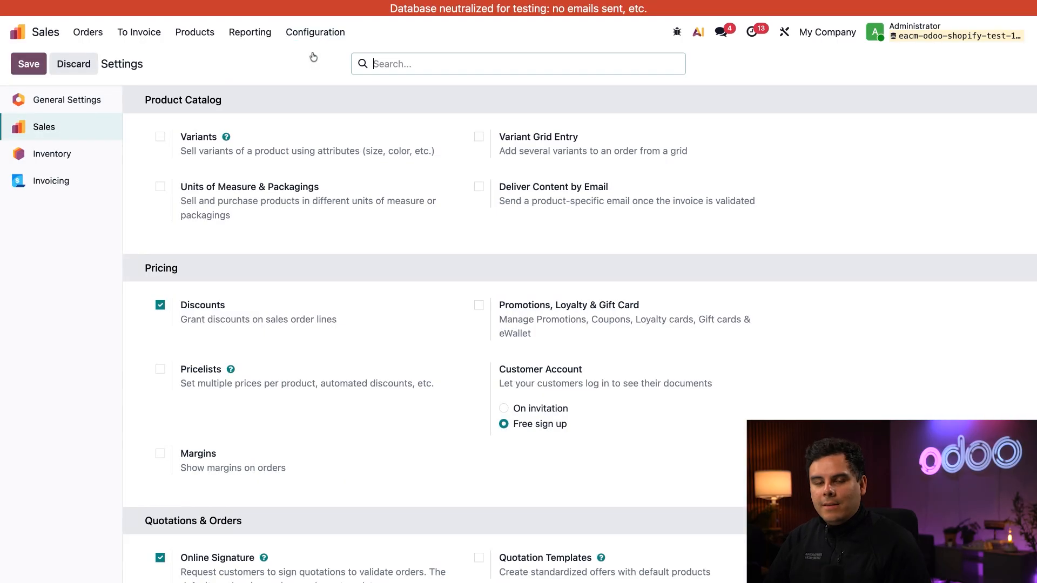
{"action": "left_click", "coordinate": [66, 101]}
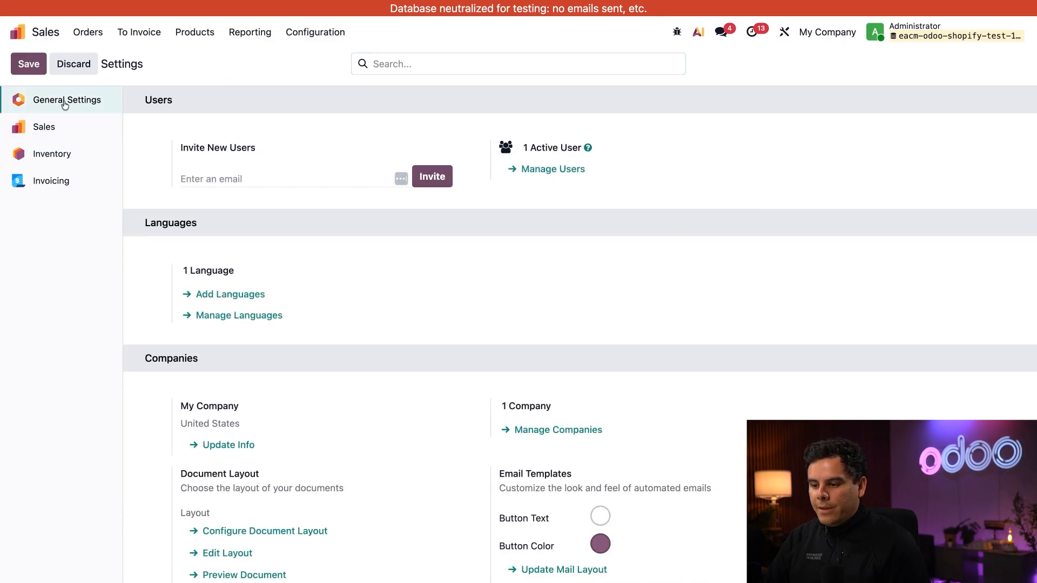
{"action": "scroll", "coordinate": [352, 298], "scroll_direction": "down", "scroll_amount": 5}
{"action": "scroll", "coordinate": [352, 298], "scroll_direction": "down", "scroll_amount": 15}
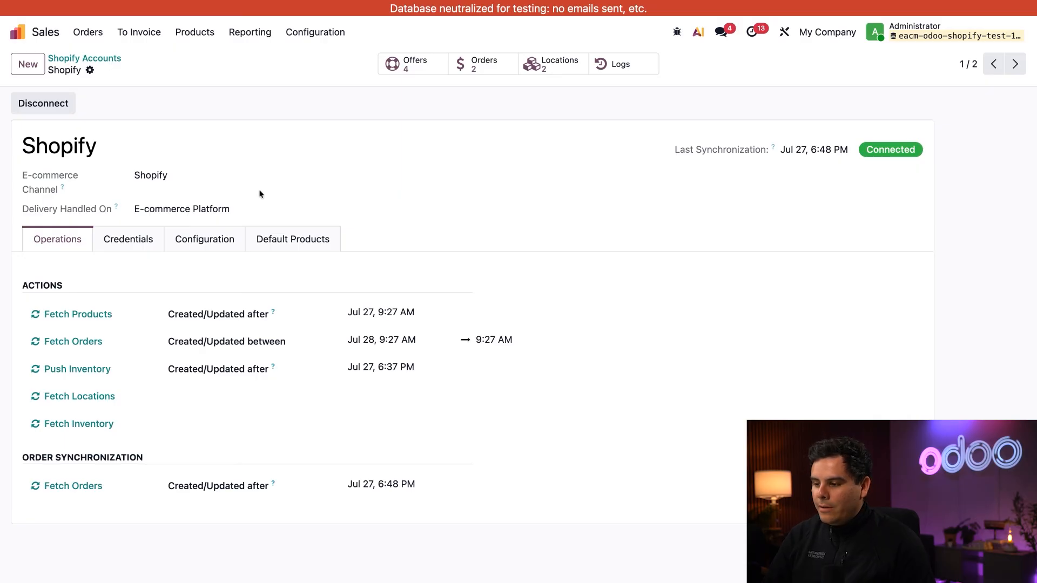
Open the Shopify account's linked orders and view the order dated Jul 27, 6:34 PM.
{"action": "left_click", "coordinate": [480, 63]}
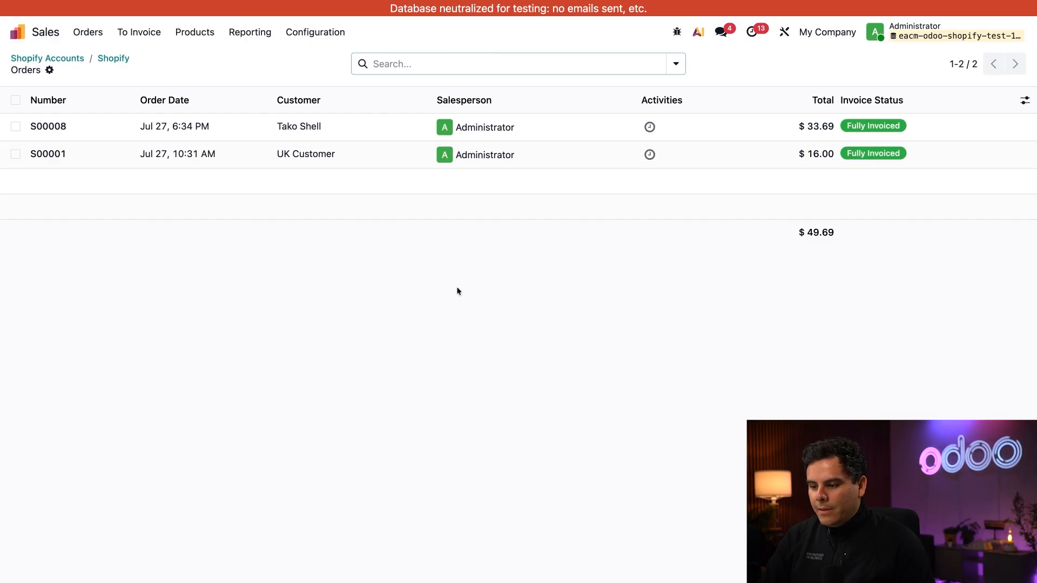
{"action": "left_click", "coordinate": [215, 129]}
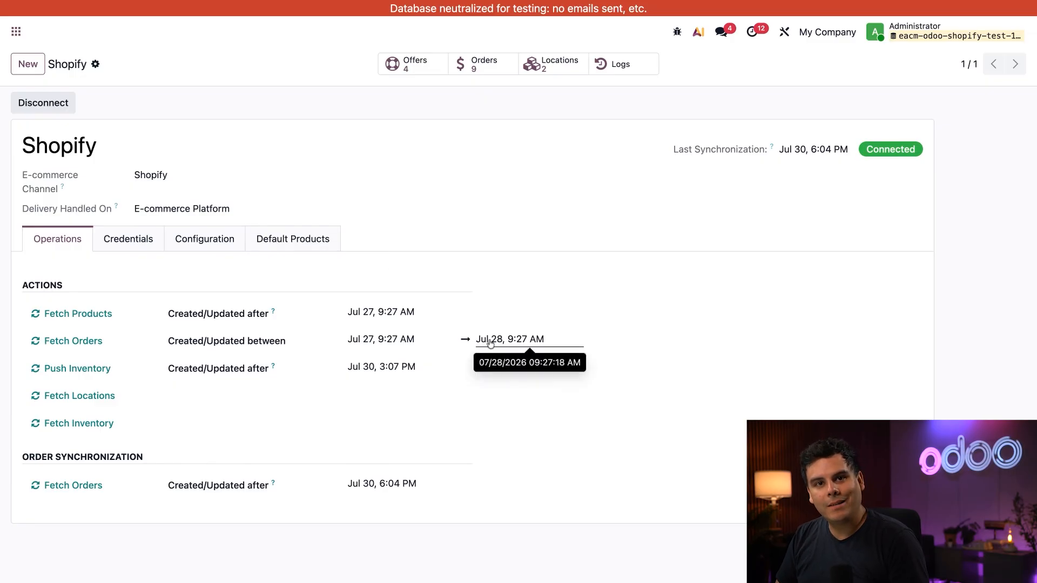
Set the Shopify account's order fetch range to Jul 27 through Jul 31, 2026 and fetch the orders.
{"action": "left_click", "coordinate": [419, 340]}
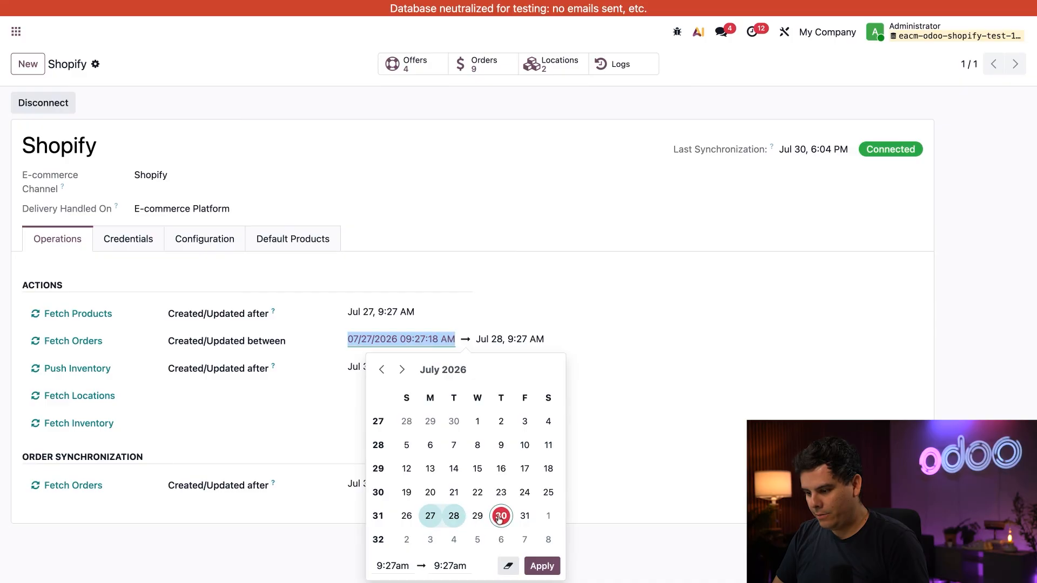
{"action": "left_click", "coordinate": [502, 515]}
{"action": "left_click", "coordinate": [524, 516]}
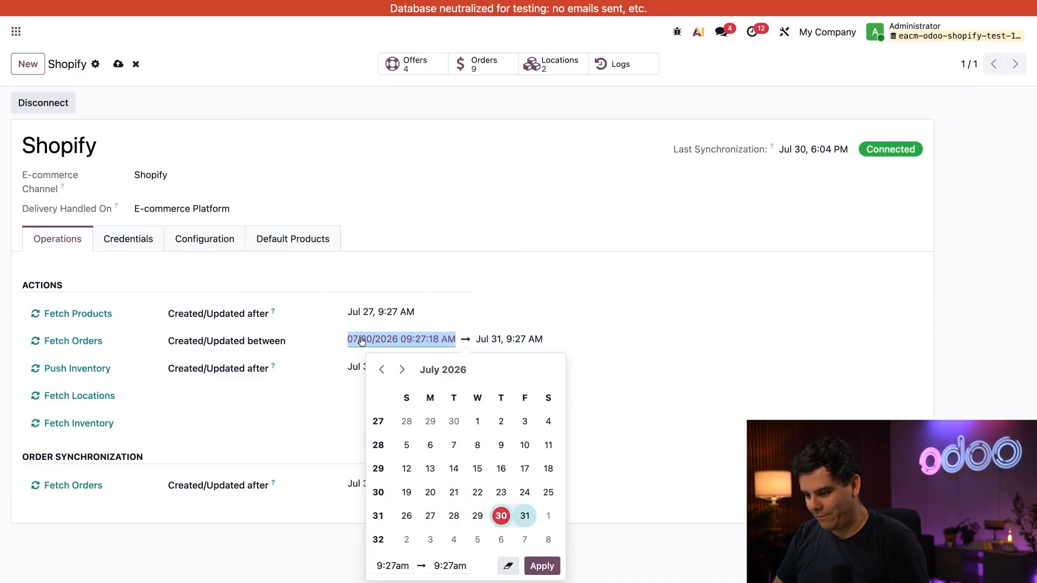
{"action": "left_click", "coordinate": [430, 516]}
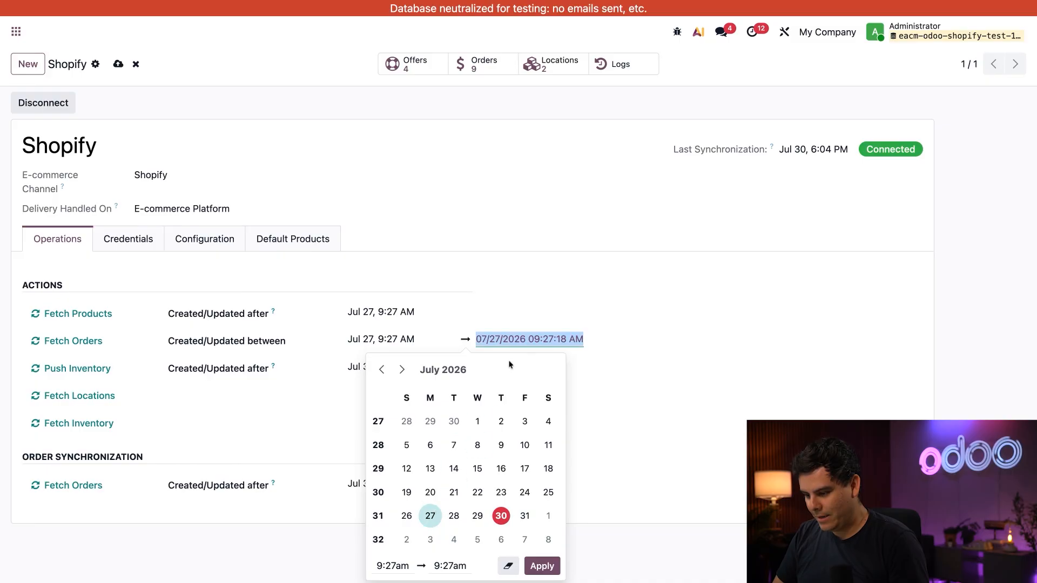
{"action": "left_click", "coordinate": [525, 515]}
{"action": "left_click", "coordinate": [545, 567]}
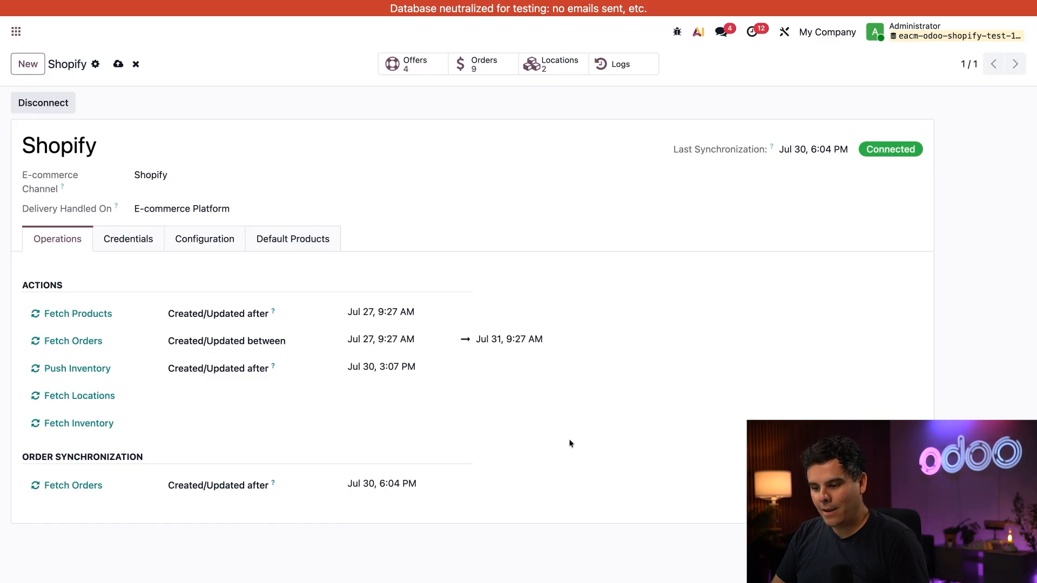
{"action": "left_click", "coordinate": [73, 343]}
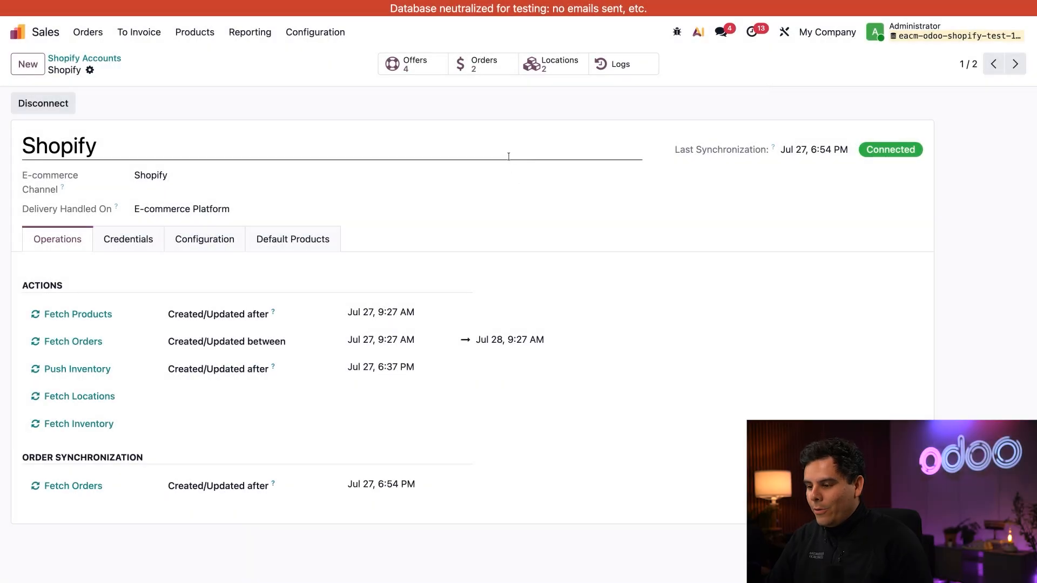
Open the Shopify account's order dated Jul 27, 6:34 PM and check the status of its delivery.
{"action": "left_click", "coordinate": [495, 70]}
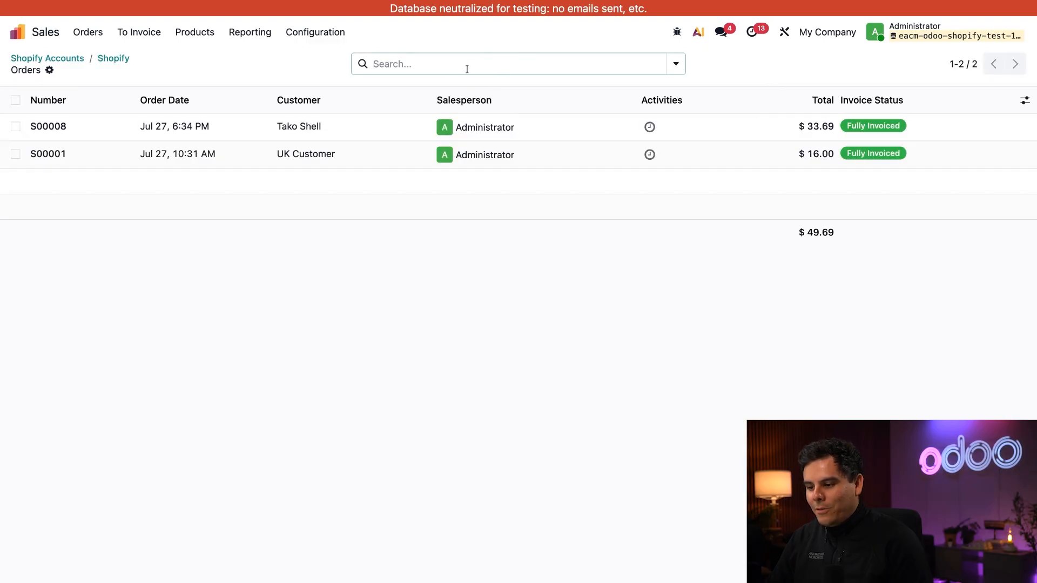
{"action": "left_click", "coordinate": [375, 126]}
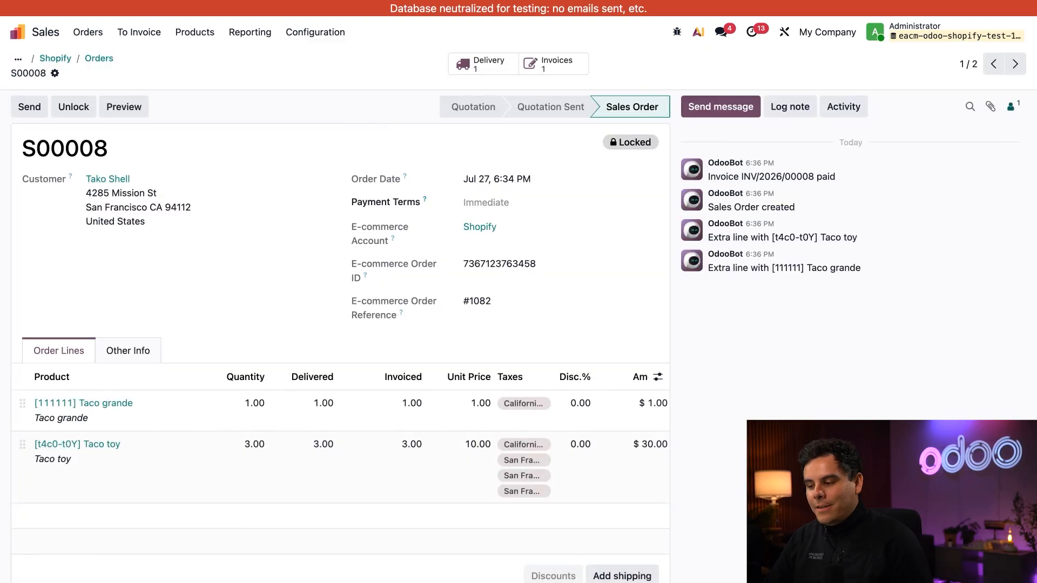
{"action": "left_click", "coordinate": [487, 66]}
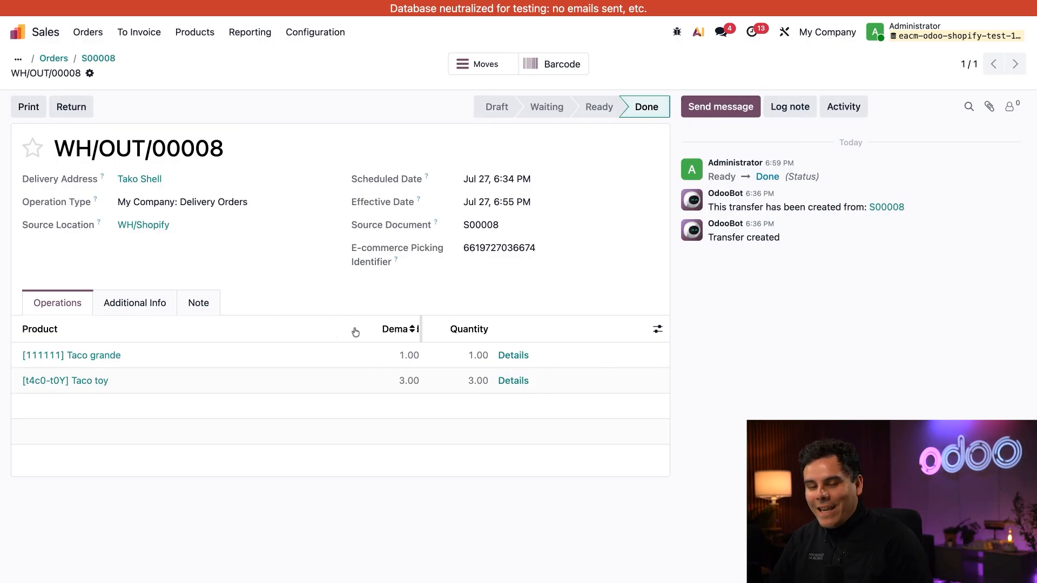
{"action": "mouse_move", "coordinate": [651, 110]}
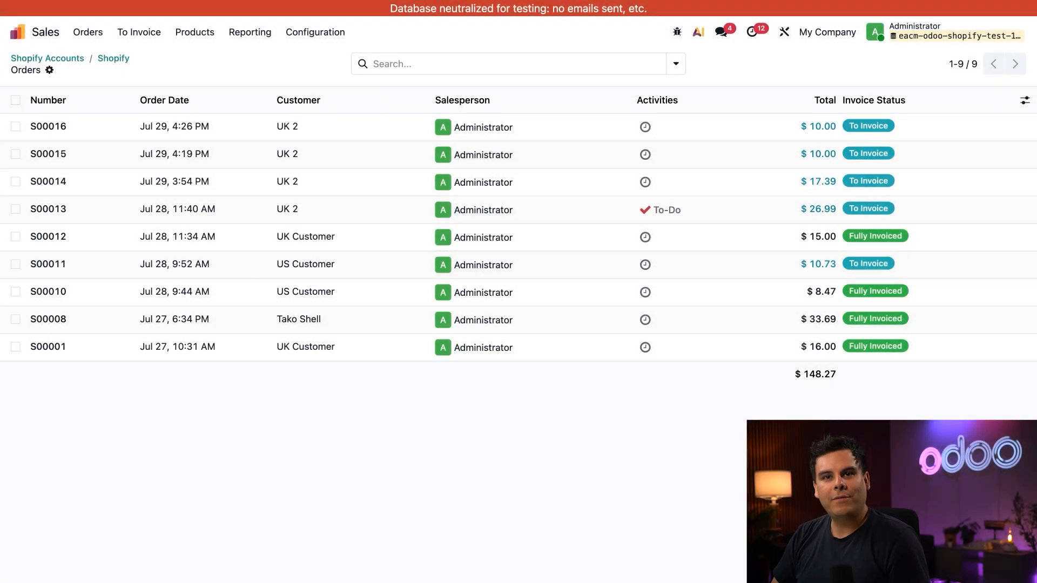
Open the Shopify- Taco Tester Supreme account from the list of Shopify accounts.
{"action": "left_click", "coordinate": [324, 36]}
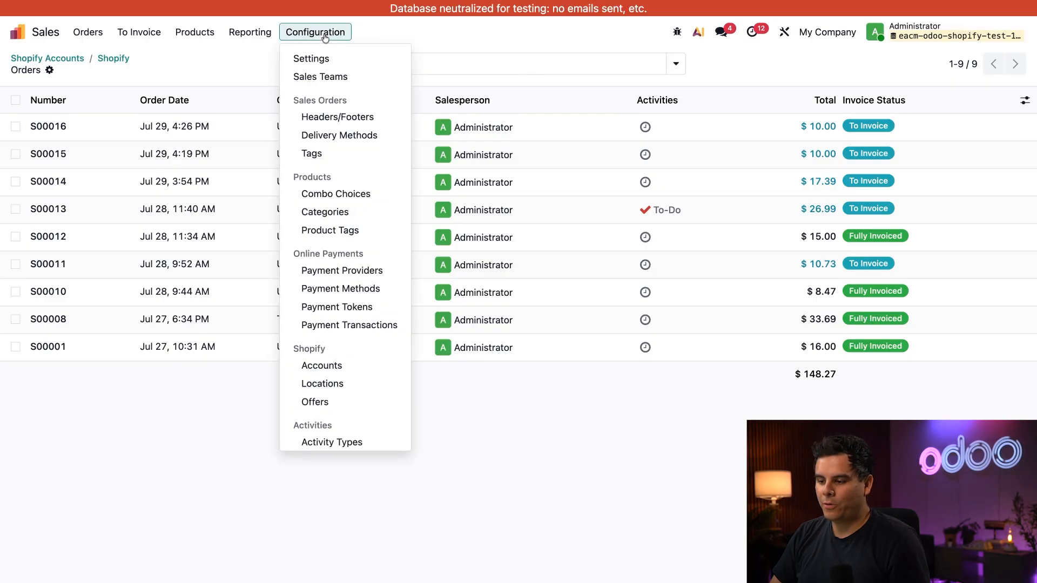
{"action": "left_click", "coordinate": [341, 369]}
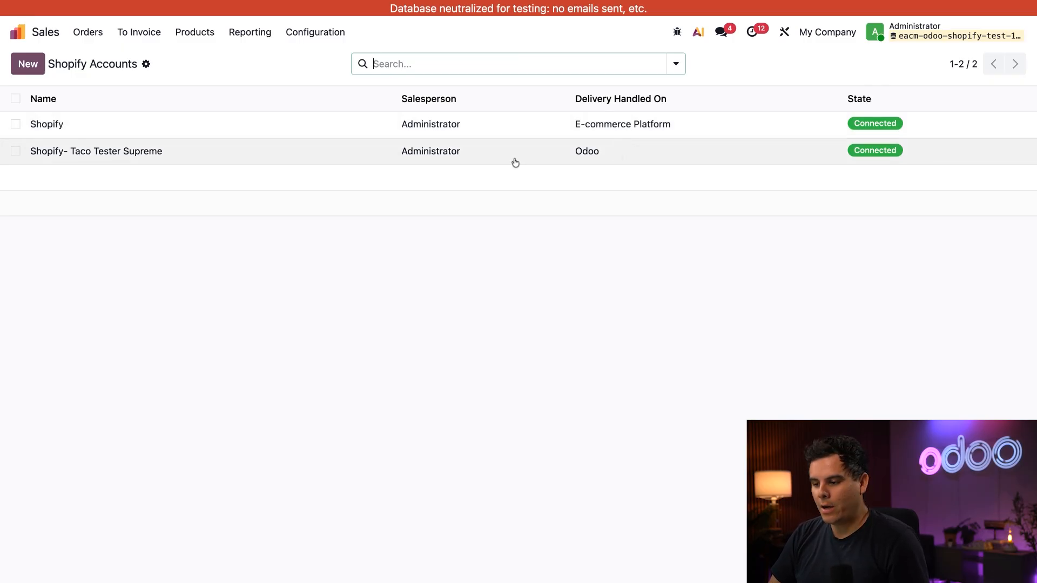
{"action": "left_click", "coordinate": [180, 152]}
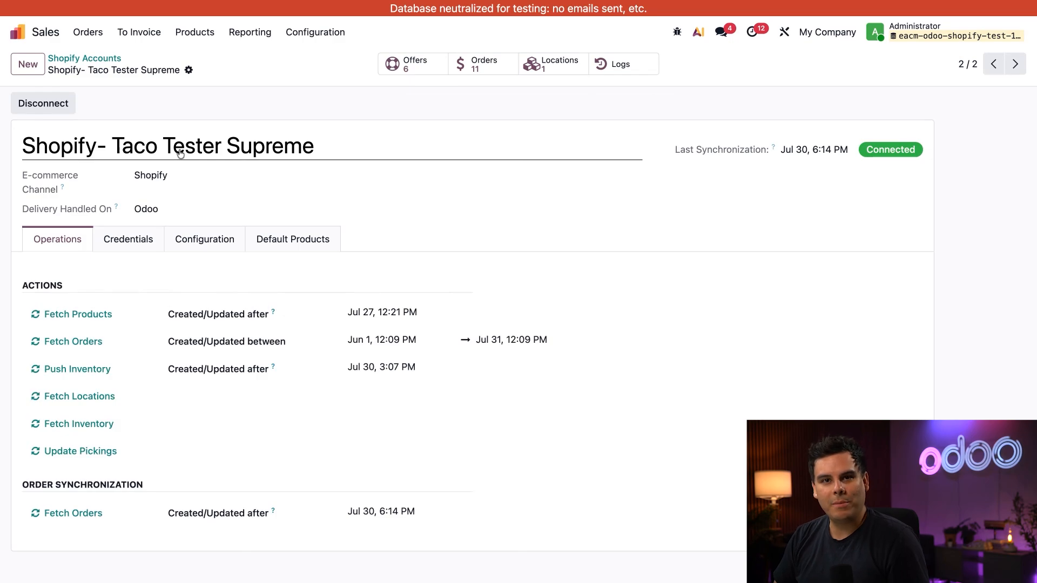
Open the delivery of the account's order dated Jul 30, 3:03 PM.
{"action": "left_click", "coordinate": [476, 63]}
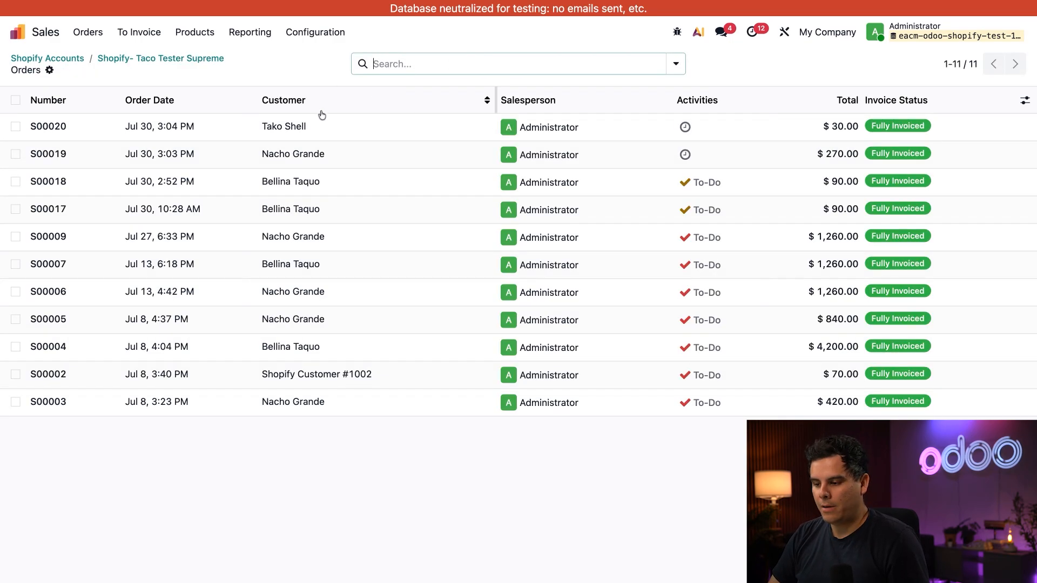
{"action": "left_click", "coordinate": [310, 154]}
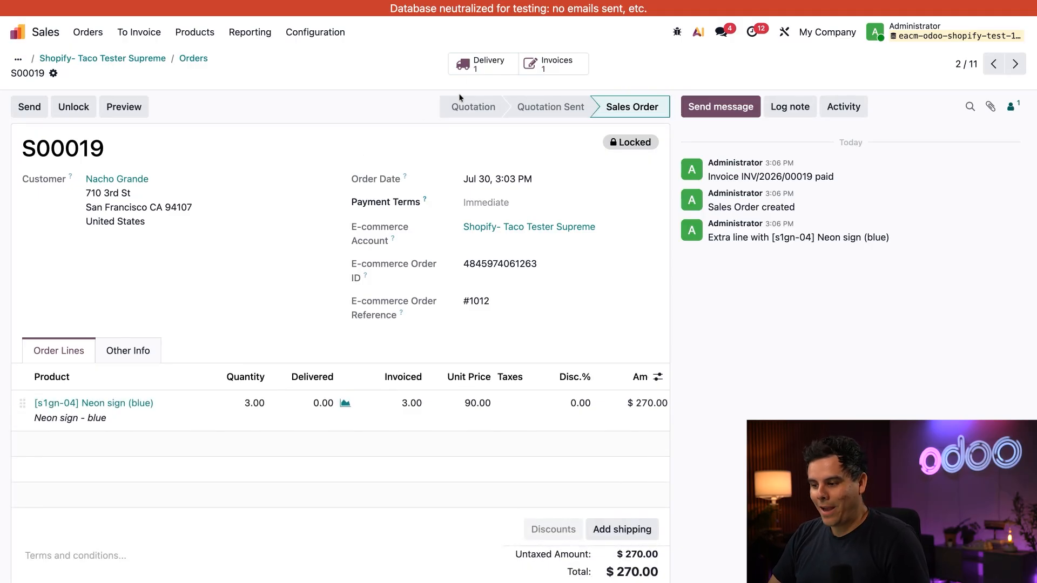
{"action": "left_click", "coordinate": [482, 64]}
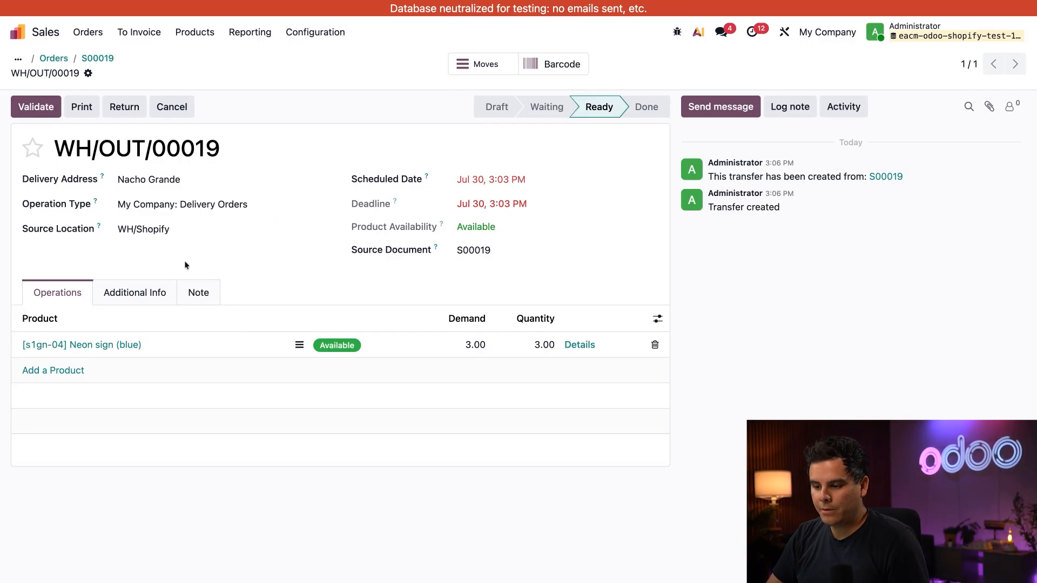
Set the delivery's carrier to Standard delivery and its tracking reference to t4c0 in the shipping information.
{"action": "left_click", "coordinate": [144, 293]}
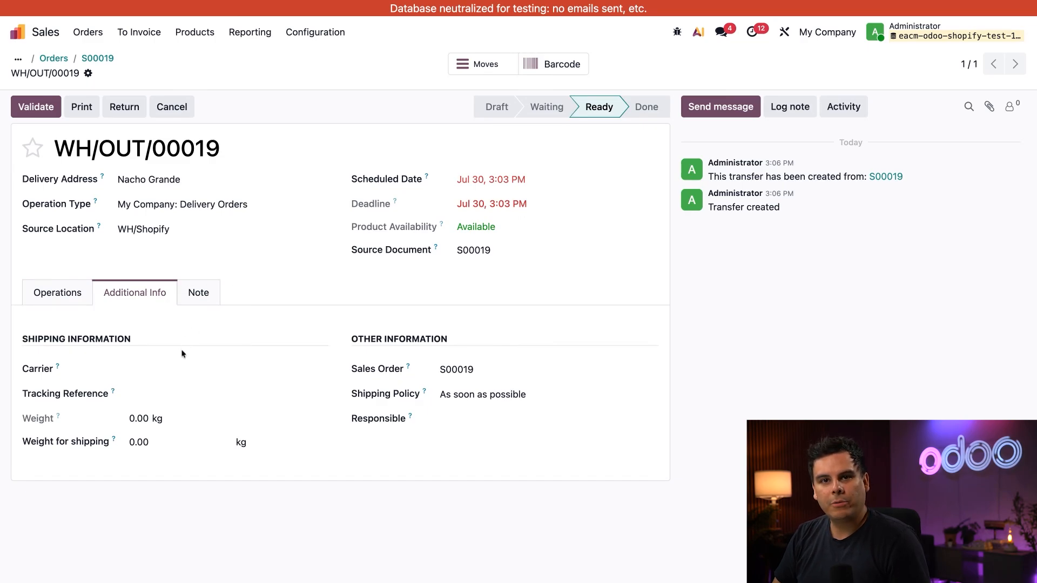
{"action": "left_click", "coordinate": [148, 371]}
{"action": "left_click", "coordinate": [162, 393]}
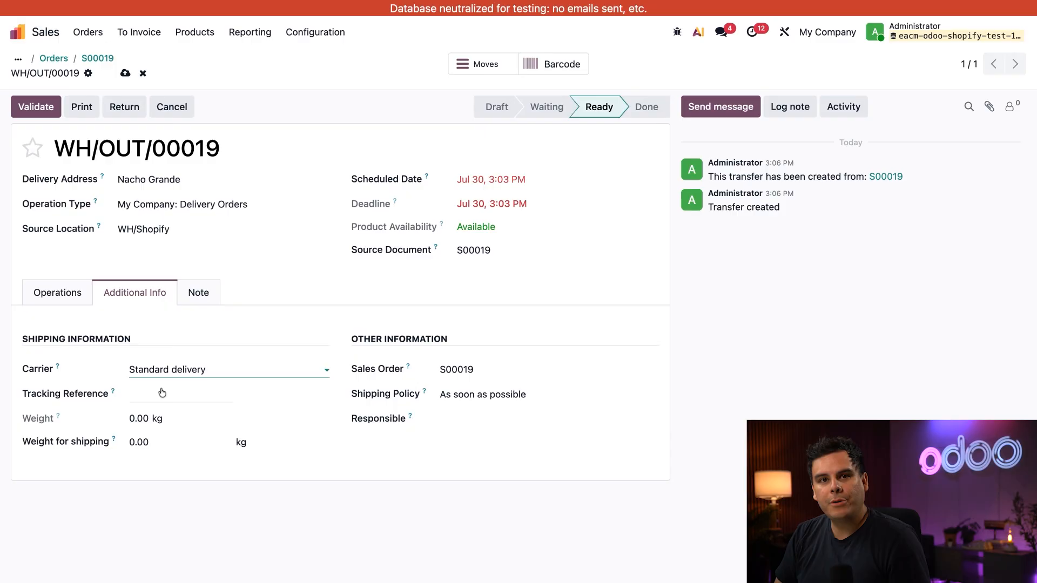
{"action": "left_click", "coordinate": [160, 399]}
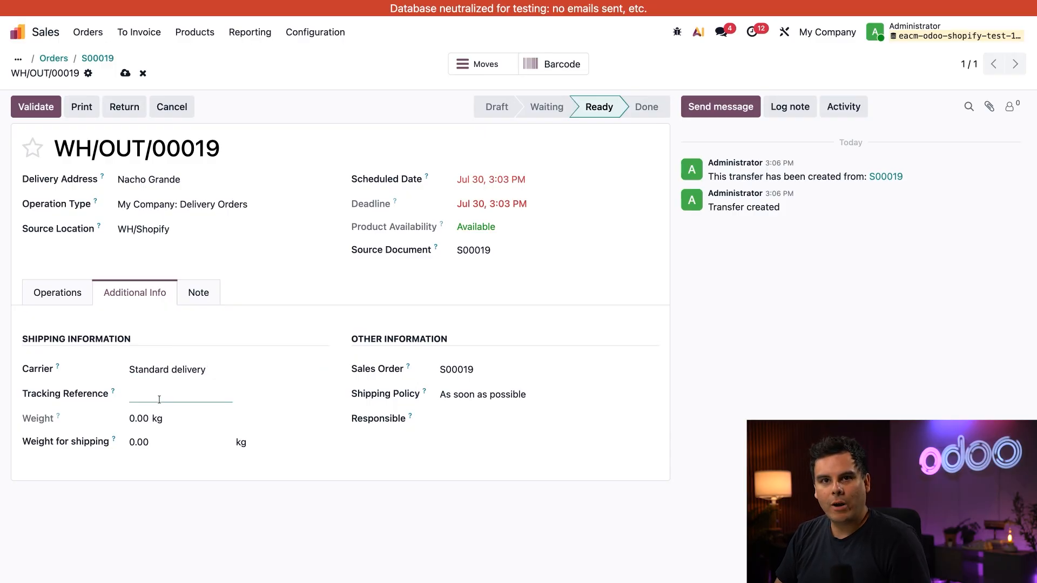
{"action": "type", "text": "t4c"}
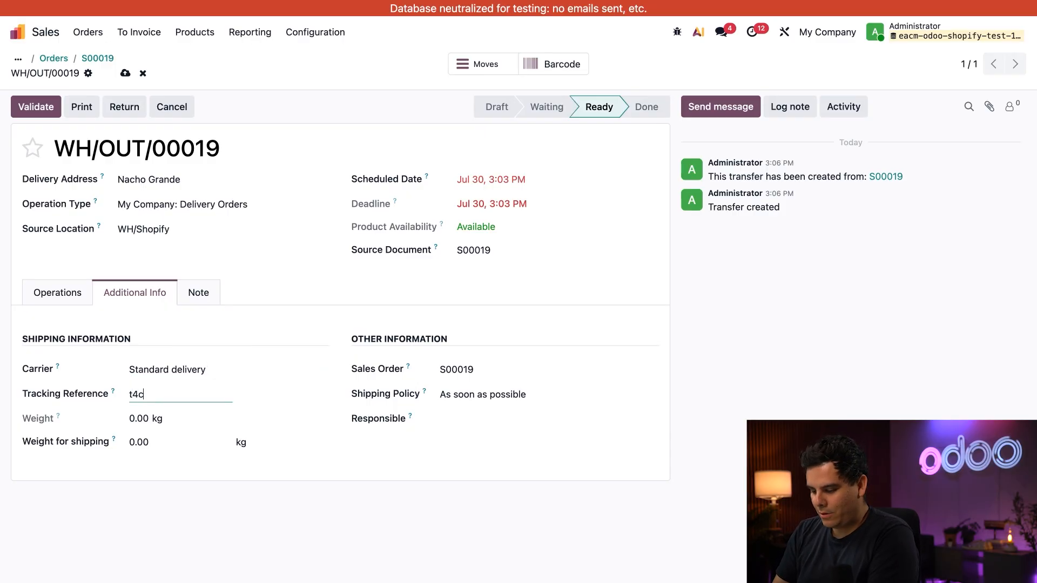
{"action": "type", "text": "0"}
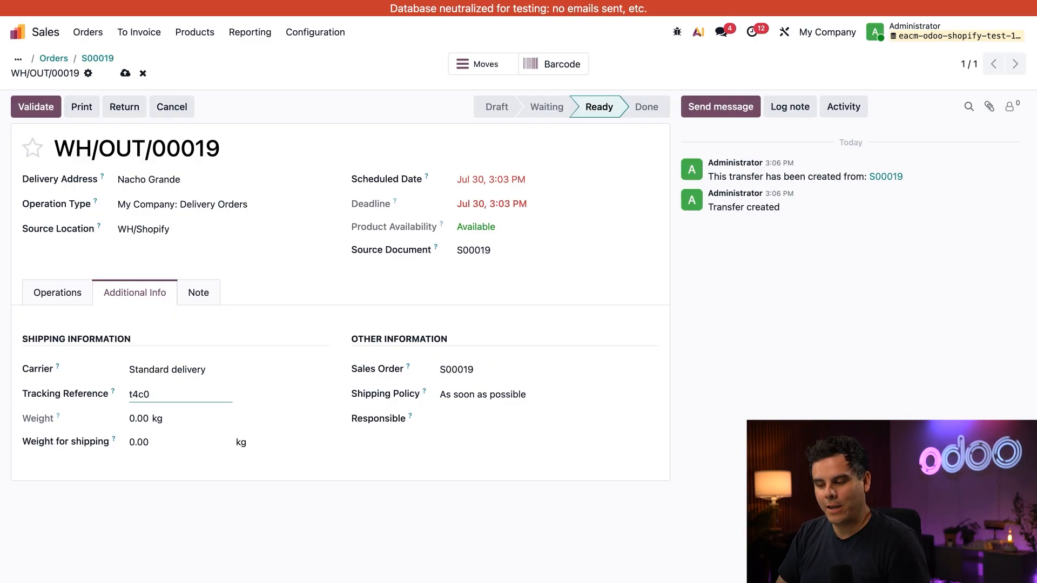
Validate the delivery and send its update to the e-commerce platform.
{"action": "left_click", "coordinate": [36, 107]}
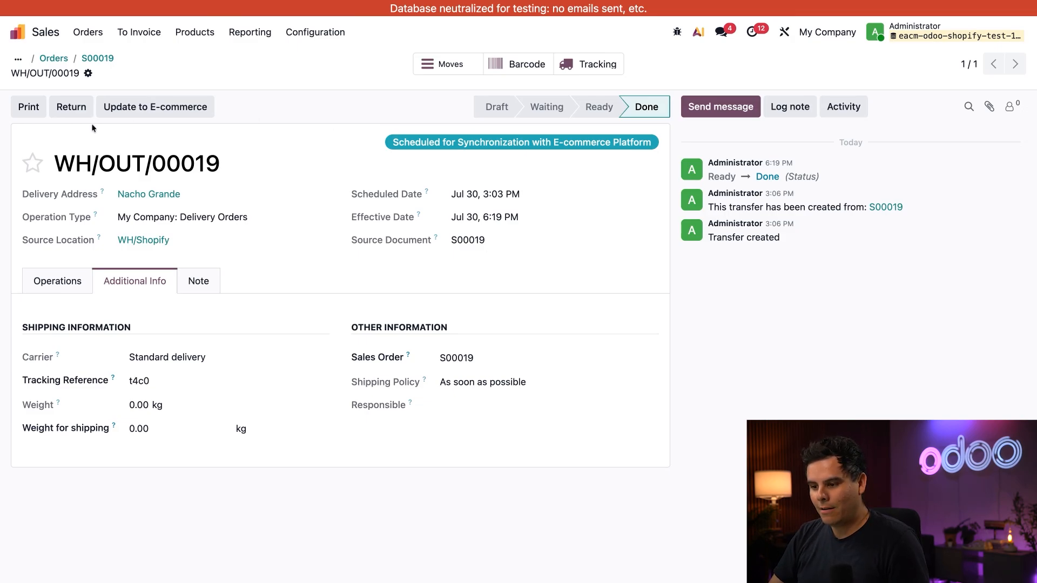
{"action": "left_click", "coordinate": [147, 112]}
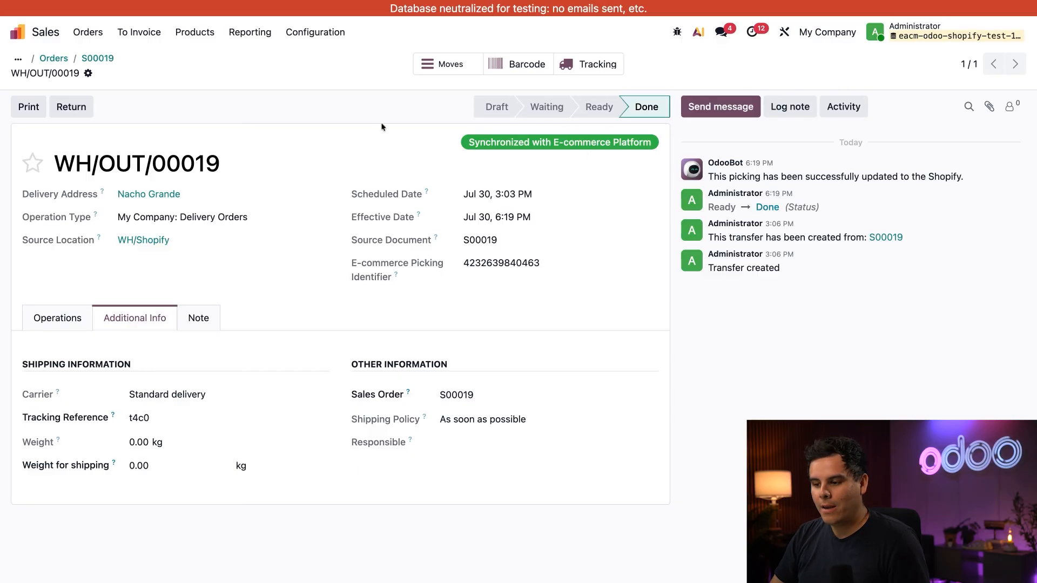
Return to the Shopify- Taco Tester Supreme account and examine its Update Pickings action.
{"action": "left_click", "coordinate": [65, 59]}
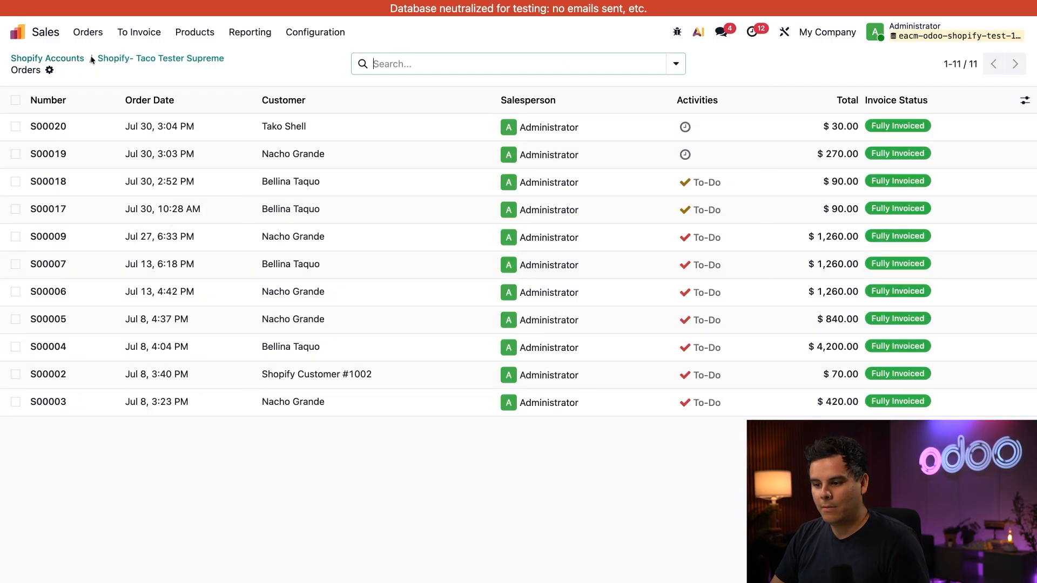
{"action": "left_click", "coordinate": [130, 59]}
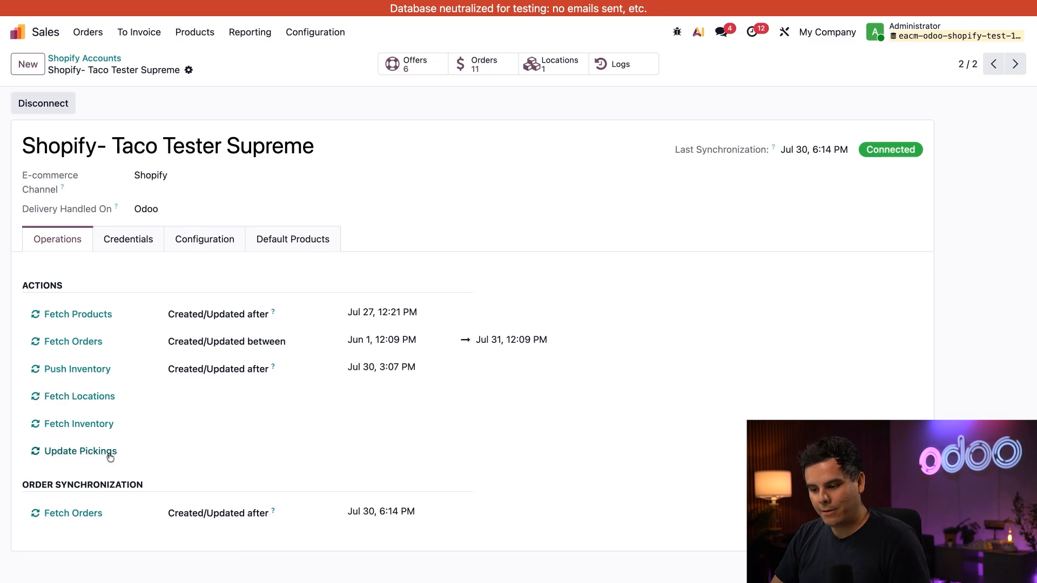
{"action": "double_click", "coordinate": [141, 459]}
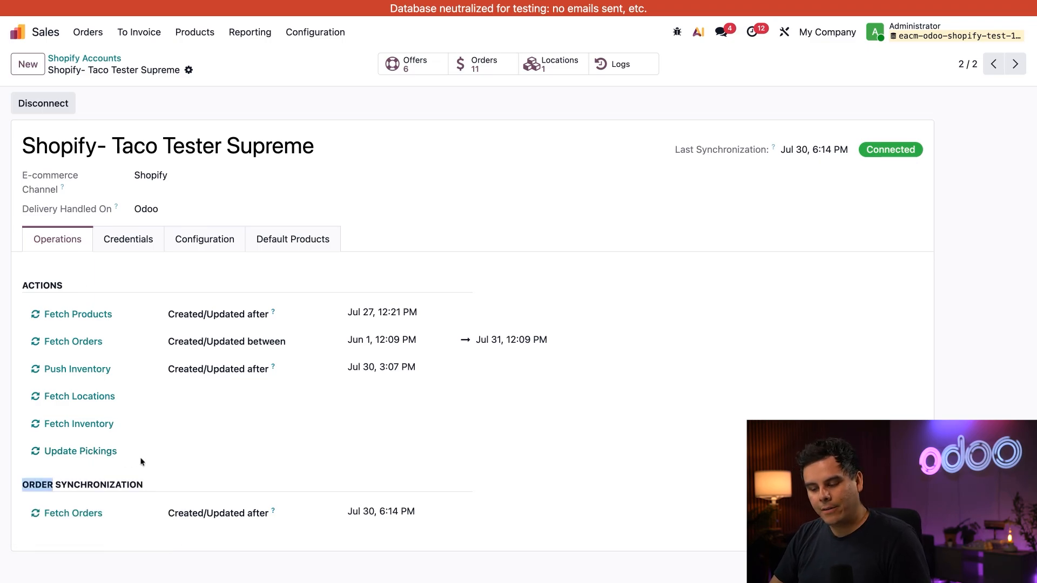
{"action": "left_click", "coordinate": [139, 454]}
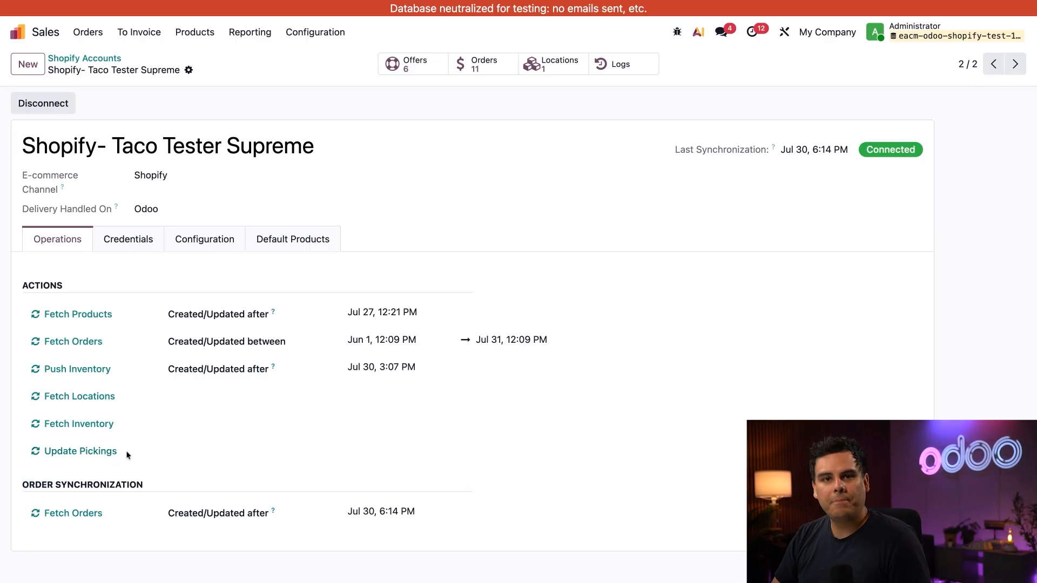